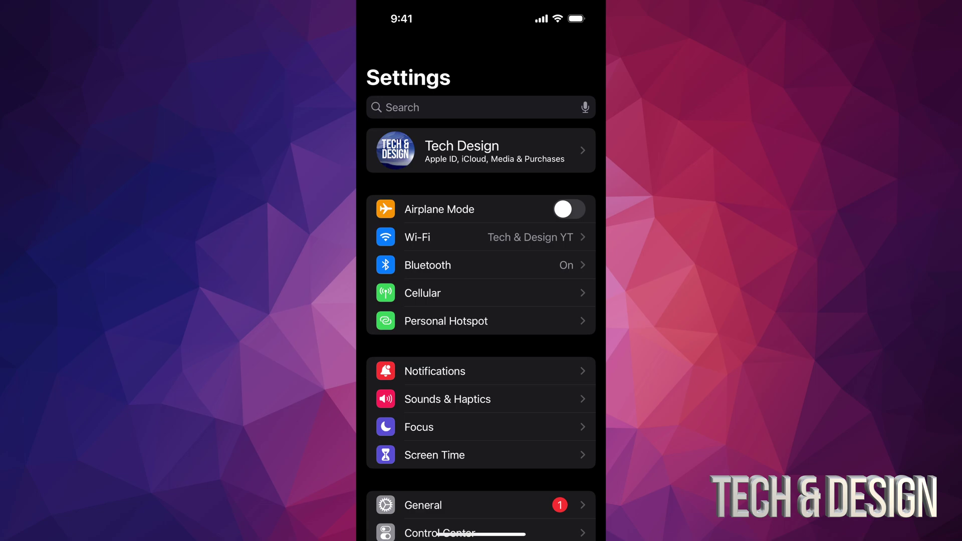
scroll(481, 300, down, 5)
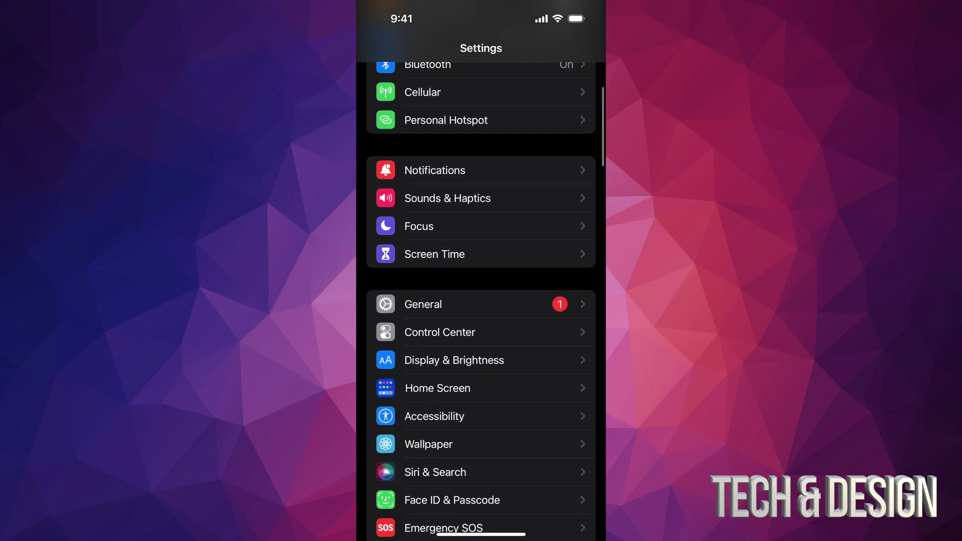
Open General > Software Update to show Security Response 16.4.1 (a) ready to install.
click(481, 253)
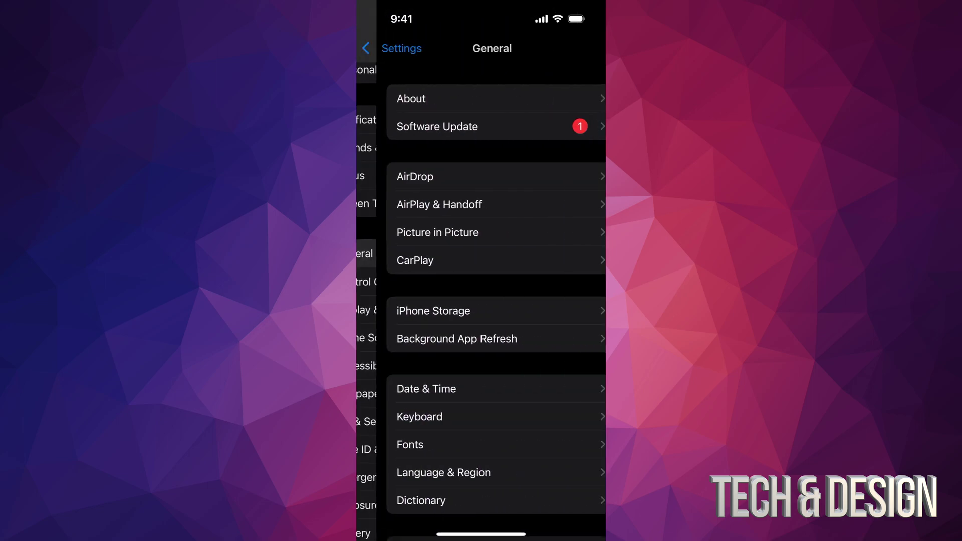
click(480, 127)
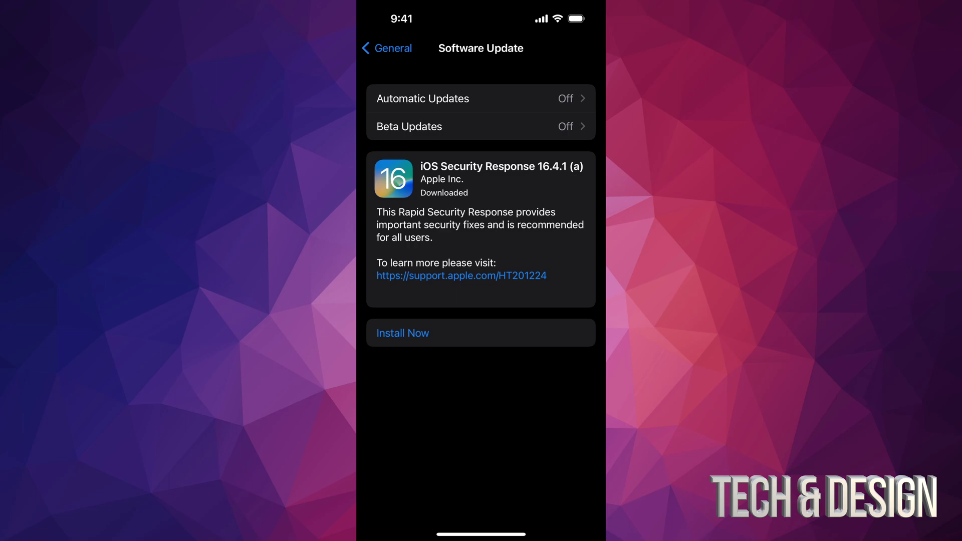
Install Security Response 16.4.1 (a), unlock the restarted phone, and reopen Settings.
click(403, 333)
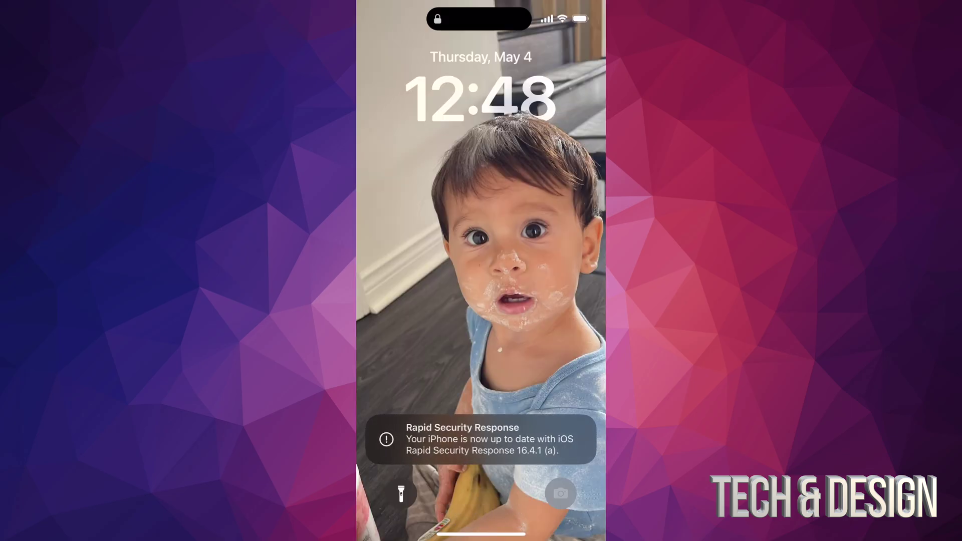
drag(481, 526, 481, 226)
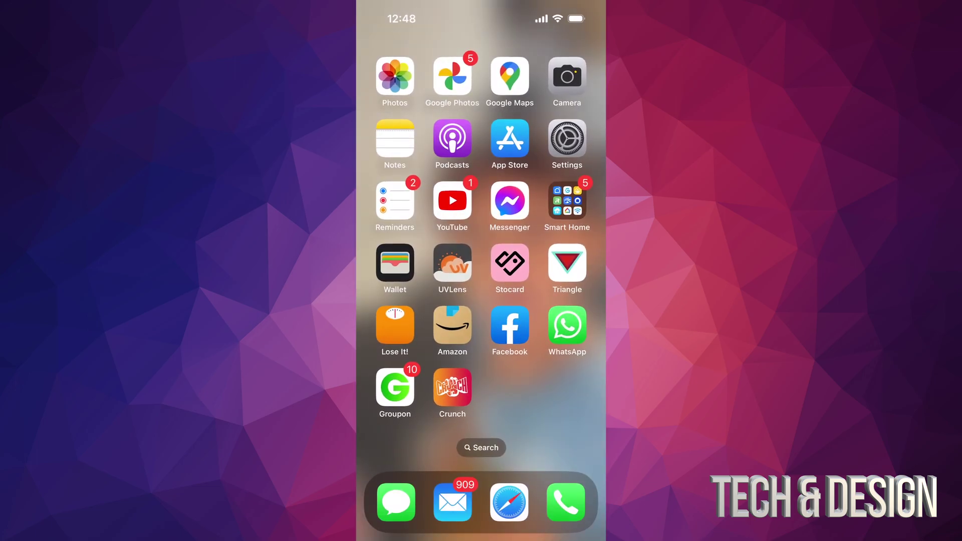
click(567, 140)
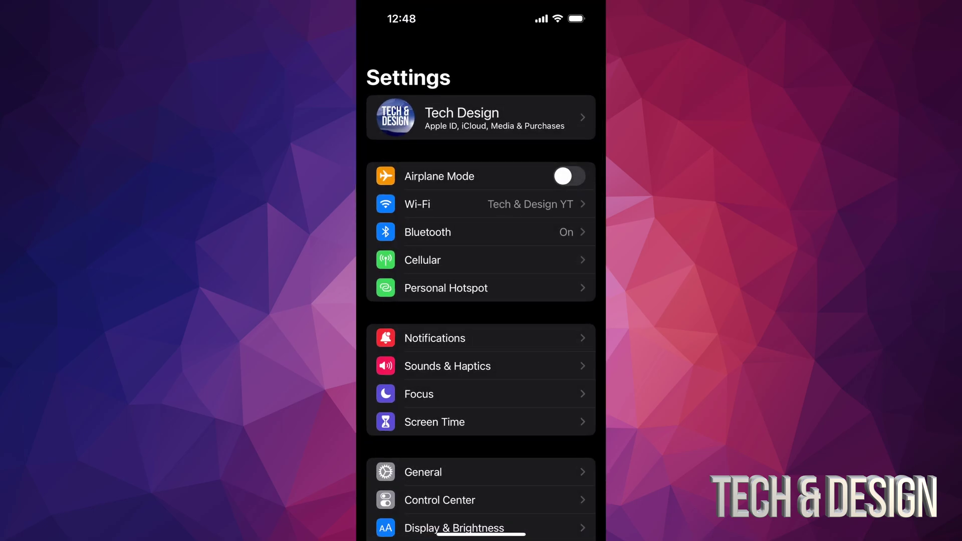
scroll(482, 301, down, 2)
Check General > Software Update shows iOS 16.4.1 (a) is up to date.
click(481, 369)
click(473, 127)
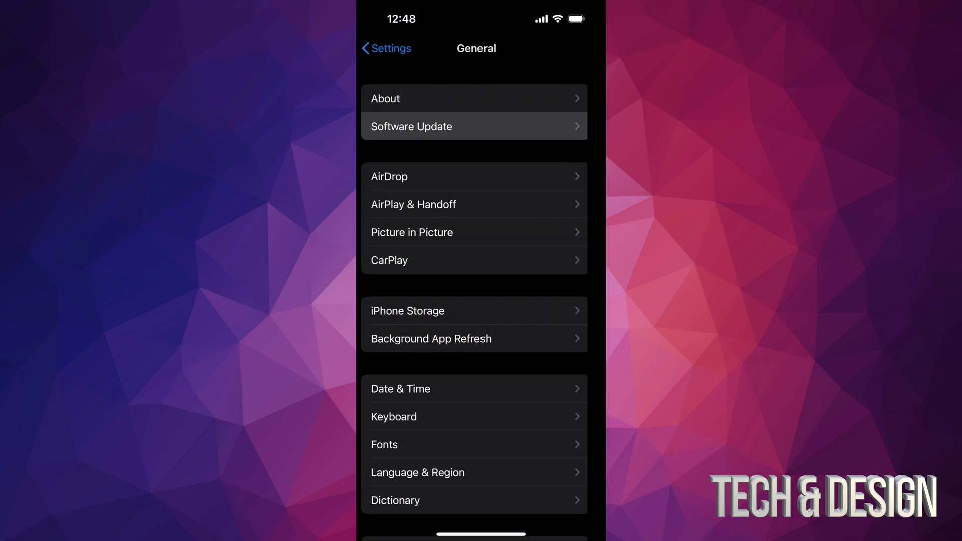